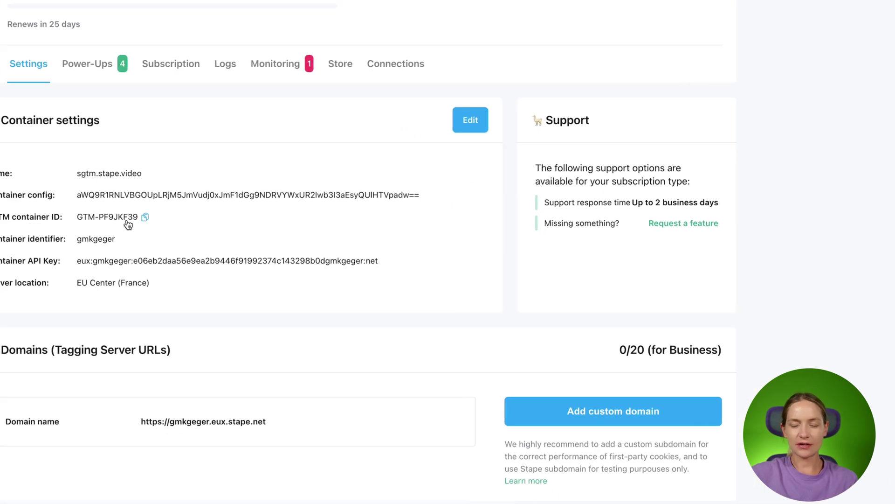
Step: Add sgtm.stape.video as a new custom domain in Stape
left_click(643, 422)
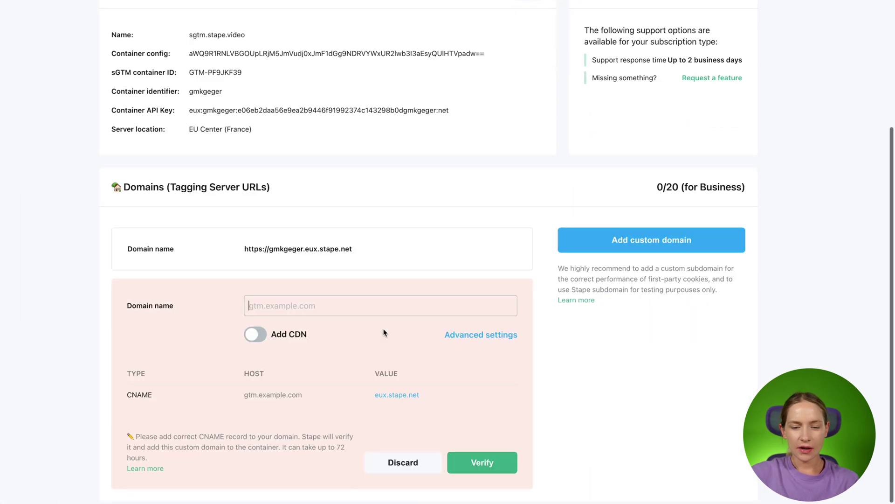
left_click(305, 305)
key("Down")
key("Down")
key("Return")
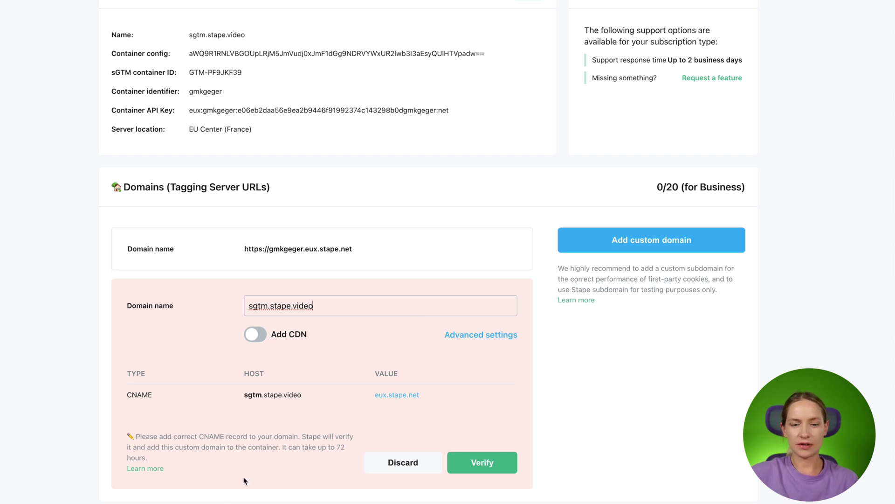
Step: Turn on Stape CDN for sgtm.stape.video, adding a load.sgtm CNAME to leux.stape.net
left_click(253, 340)
scroll(211, 346, "down", 3)
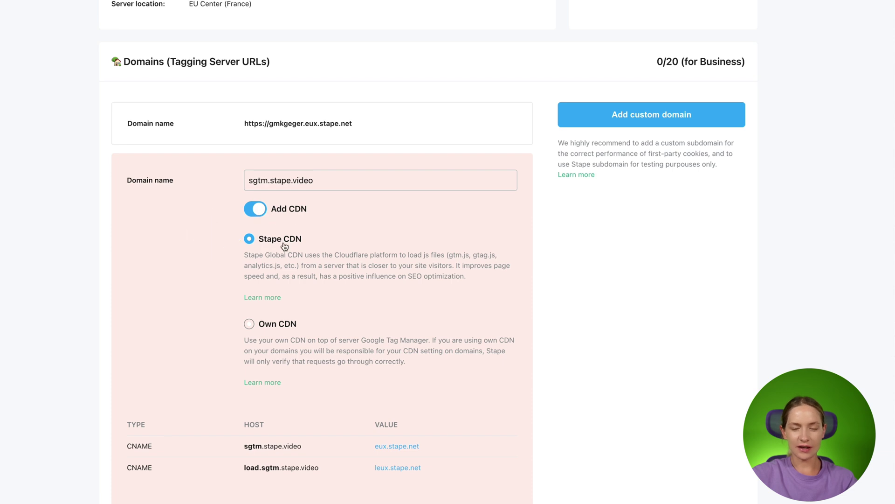
Step: Review the two CNAME records Stape requires for sgtm.stape.video
scroll(285, 246, "down", 2)
scroll(284, 243, "down", 1)
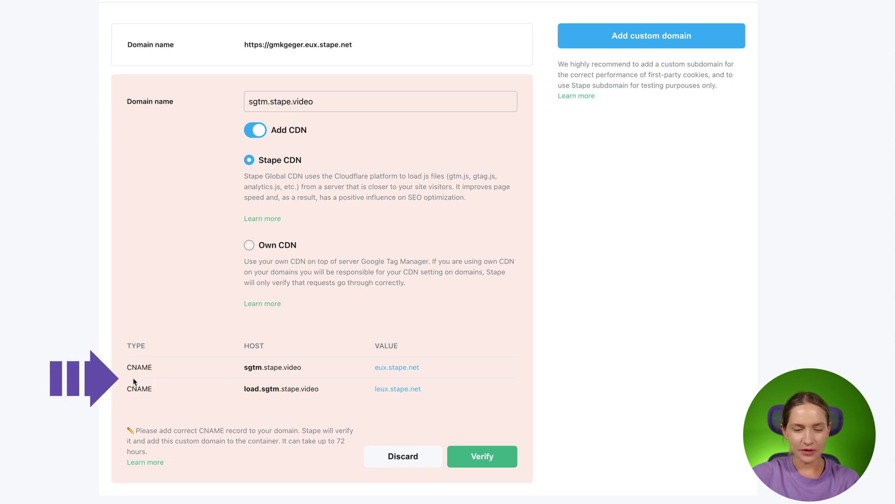
scroll(195, 329, "up", 2)
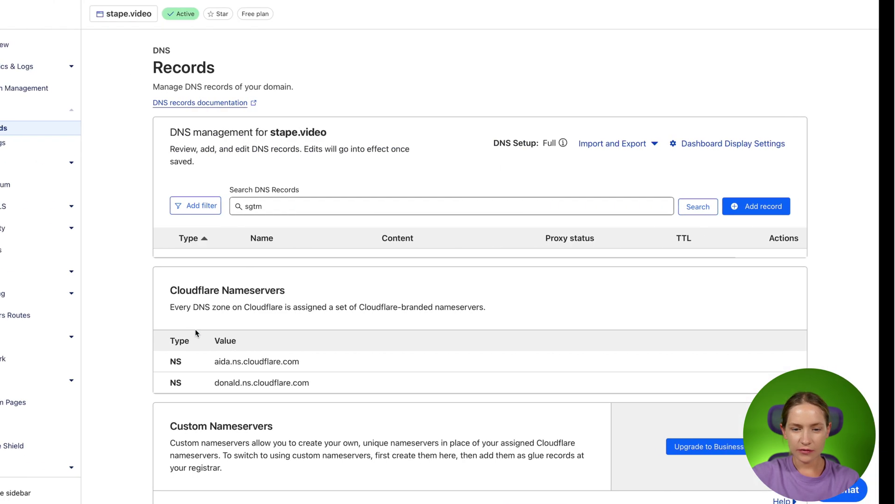
Step: Start a new Cloudflare CNAME record for stape.video named sgtm
left_click(756, 206)
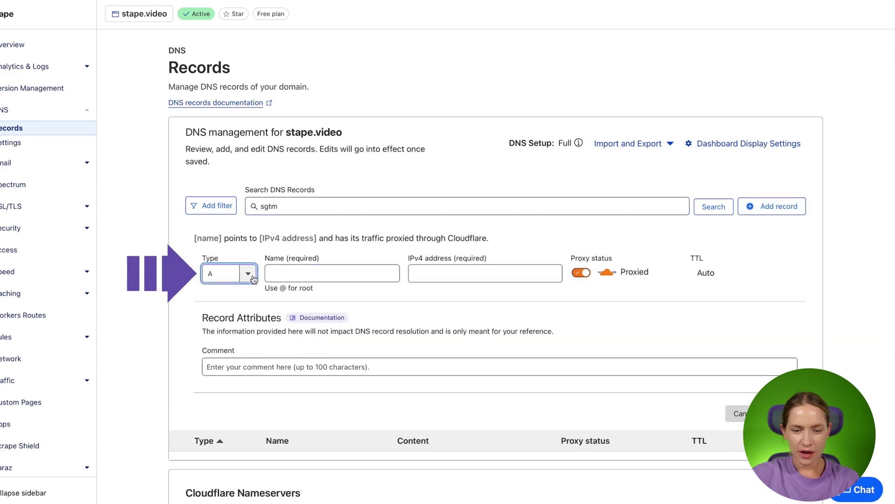
left_click(224, 274)
left_click(221, 373)
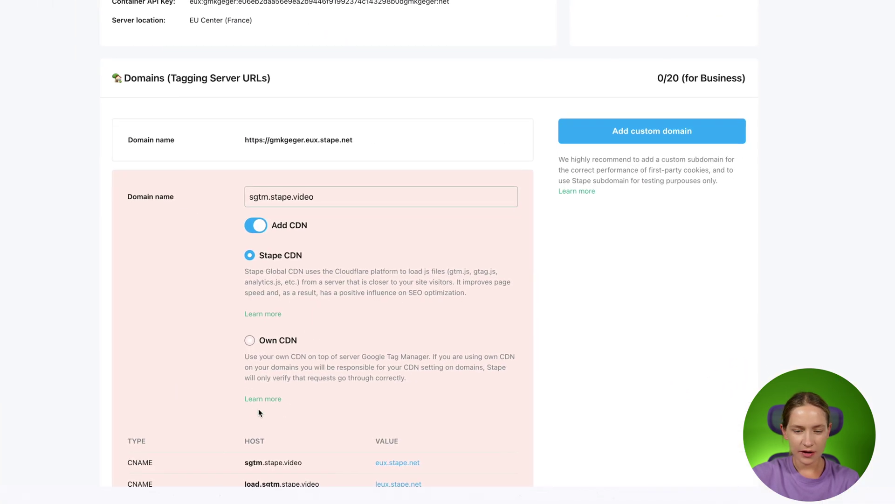
scroll(259, 413, "down", 1)
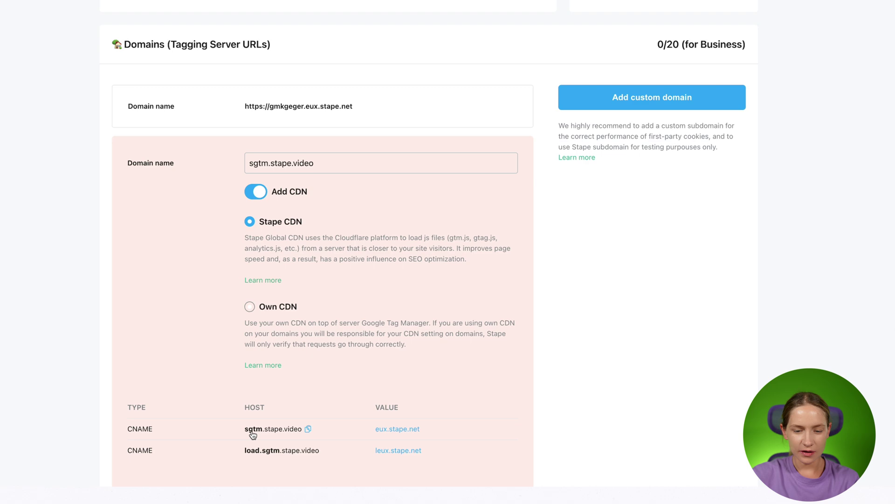
left_click(308, 429)
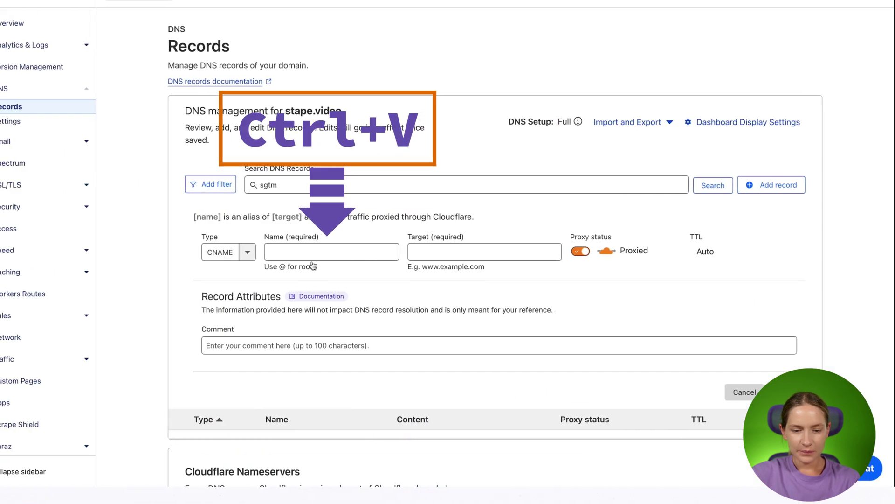
left_click(288, 255)
key("ctrl+v")
left_click_drag(299, 253, 328, 253)
key("BackSpace")
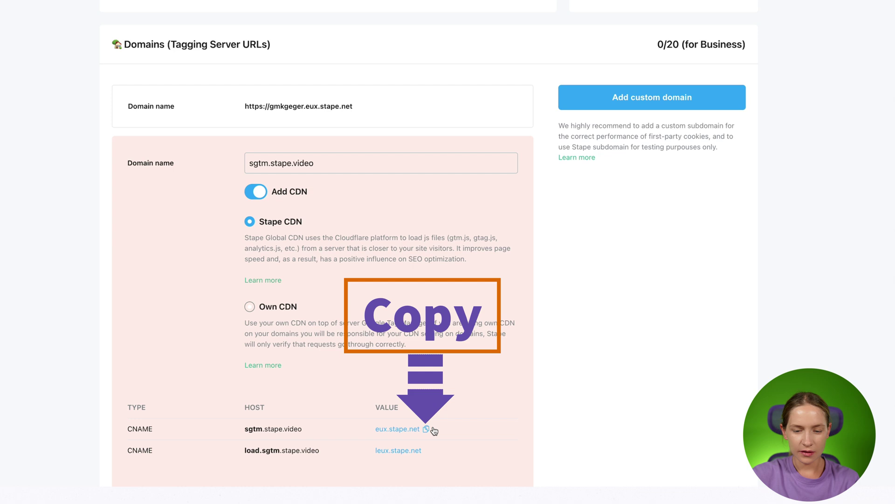
Step: Point the sgtm record to eux.stape.net and set it to DNS only
left_click(428, 429)
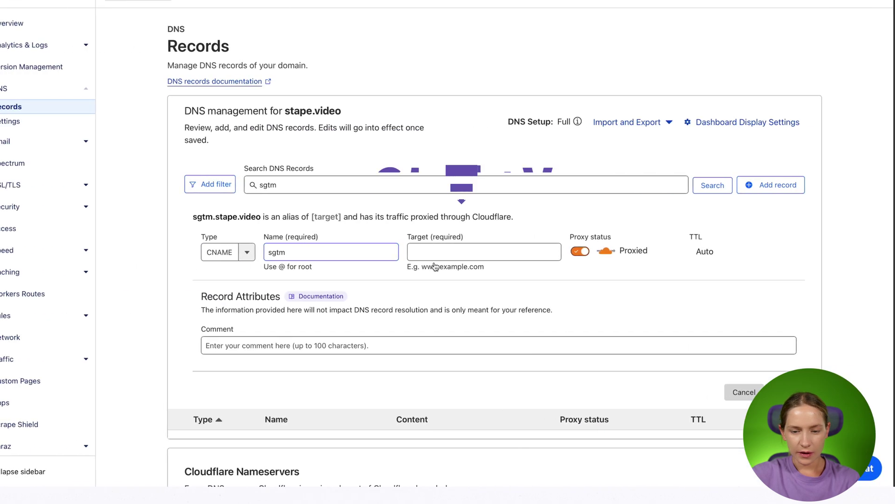
left_click(493, 251)
key("ctrl+v")
left_click(581, 252)
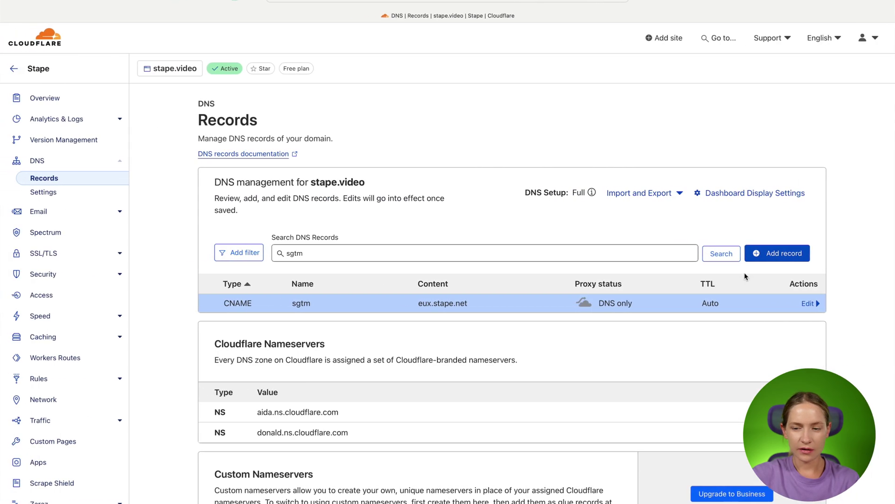
Step: Start a second Cloudflare CNAME record named load.sgtm
left_click(772, 253)
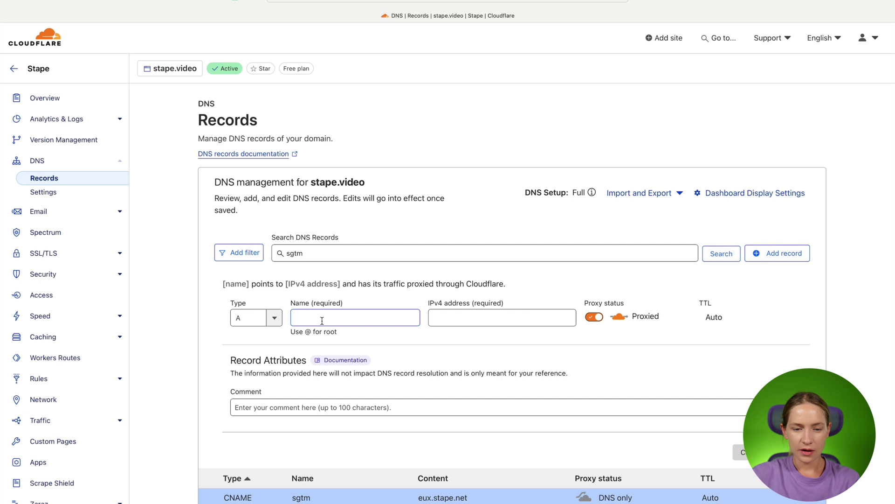
left_click(254, 318)
left_click(255, 412)
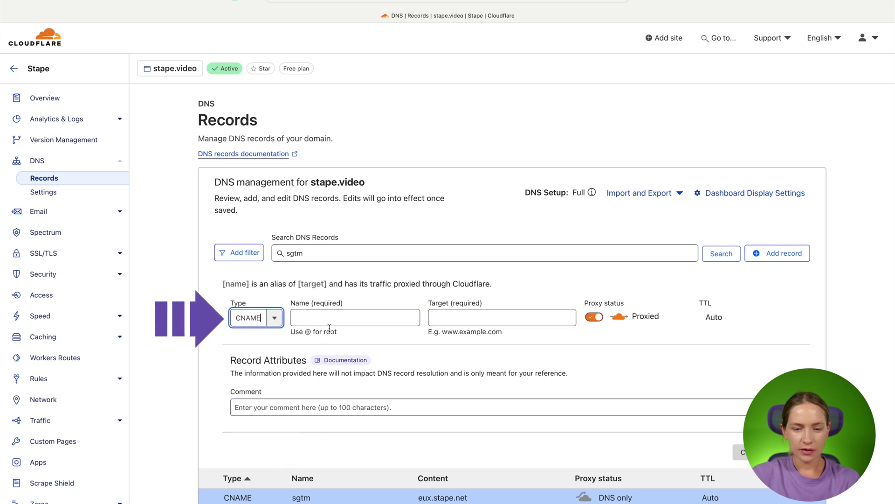
left_click(330, 319)
key("ctrl+v")
left_click_drag(329, 319, 427, 320)
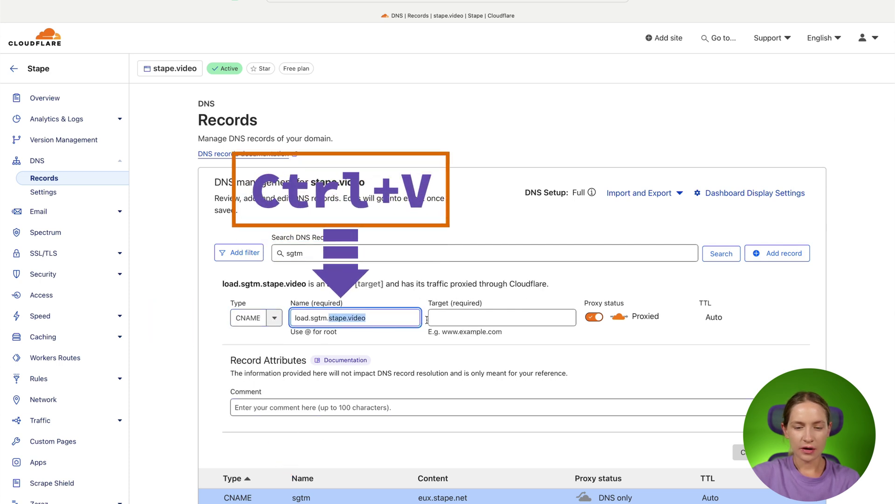
key("BackSpace")
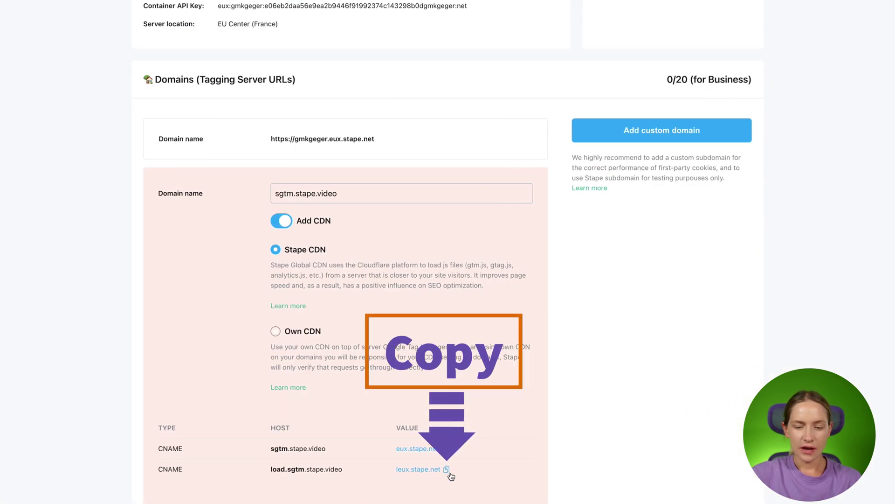
Step: Target the load.sgtm record to leux.stape.net as DNS only and save it
left_click(449, 473)
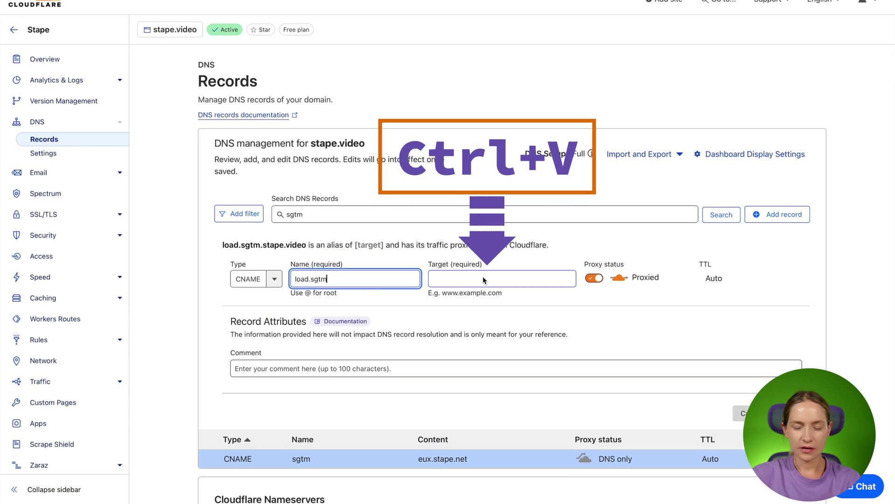
left_click(483, 279)
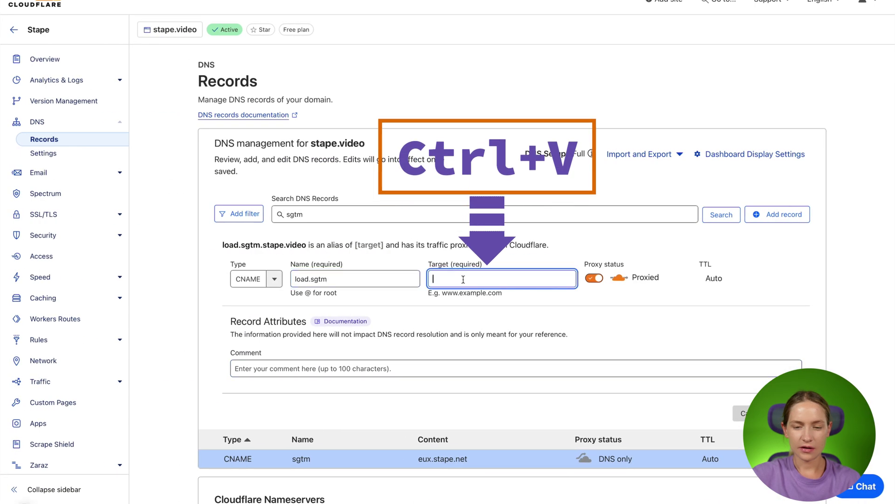
key("ctrl+v")
left_click(595, 279)
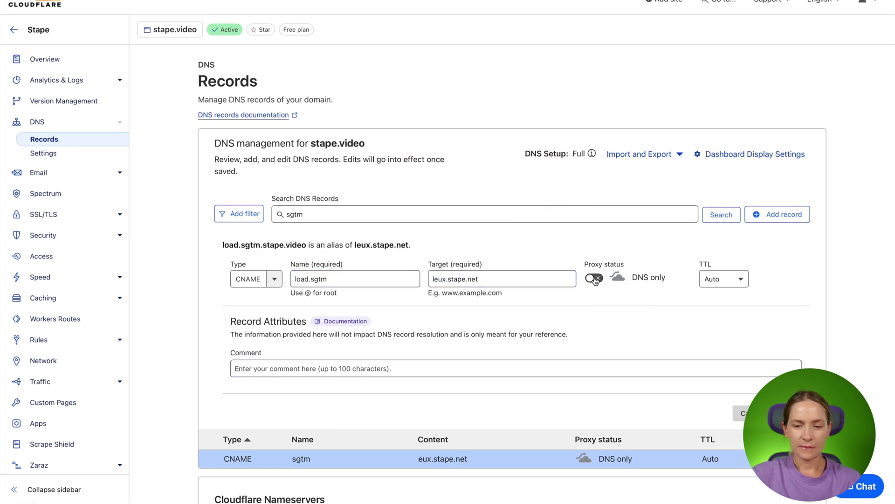
scroll(583, 278, "down", 2)
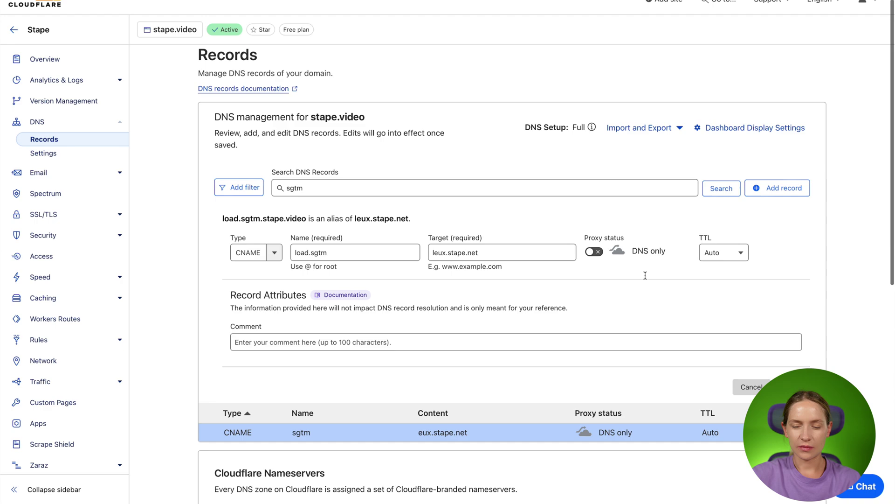
left_click(786, 367)
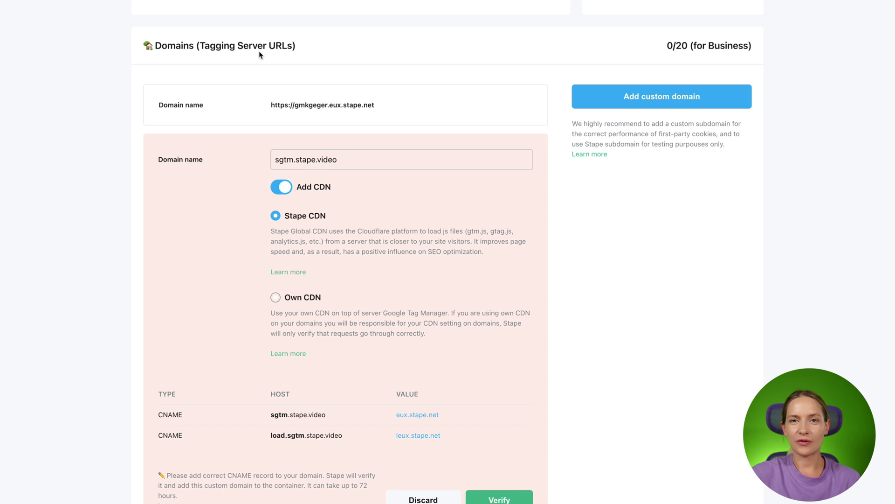
Step: Run a Dig CNAME lookup confirming sgtm.stape.video points to eux.stape.net
scroll(237, 157, "down", 1)
scroll(237, 157, "up", 2)
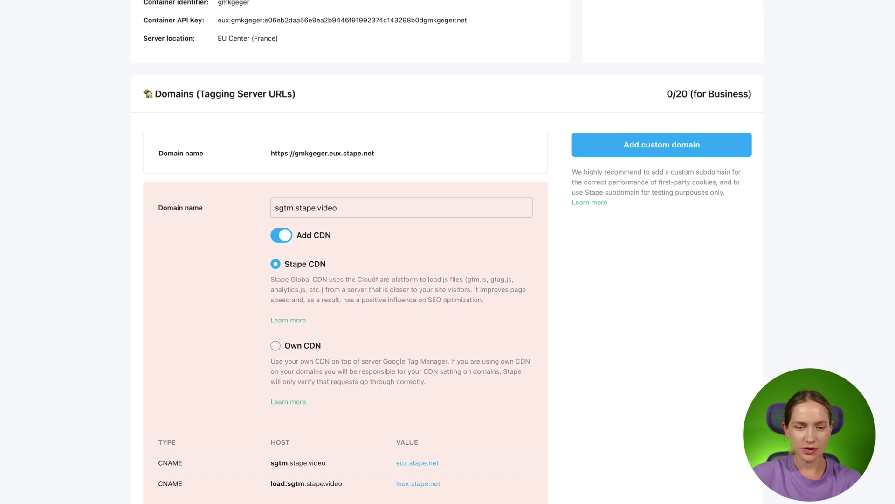
scroll(186, 283, "down", 2)
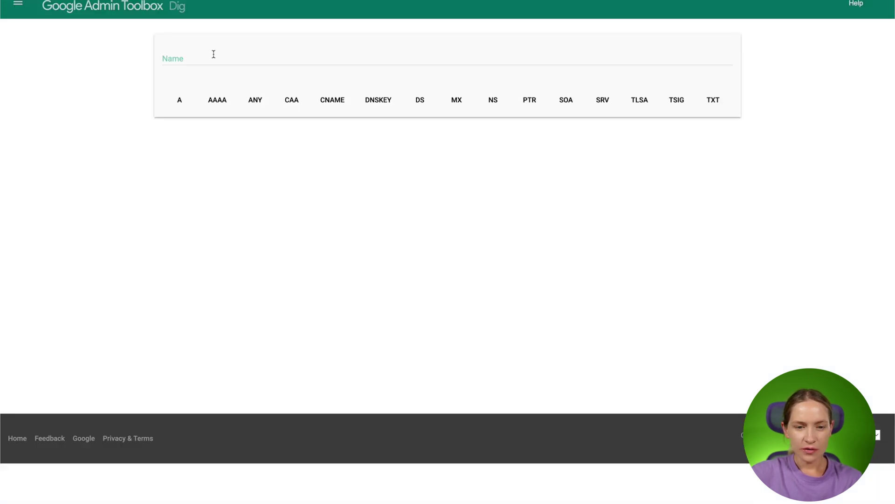
key("ctrl+v")
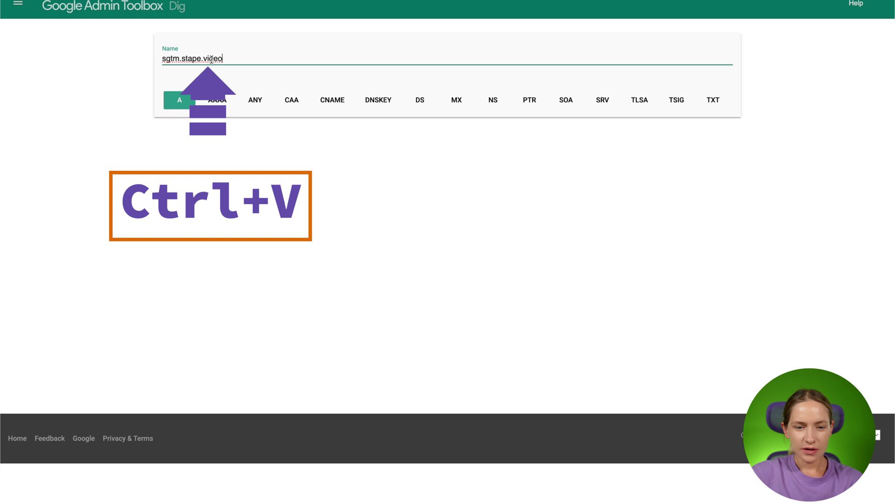
left_click(340, 109)
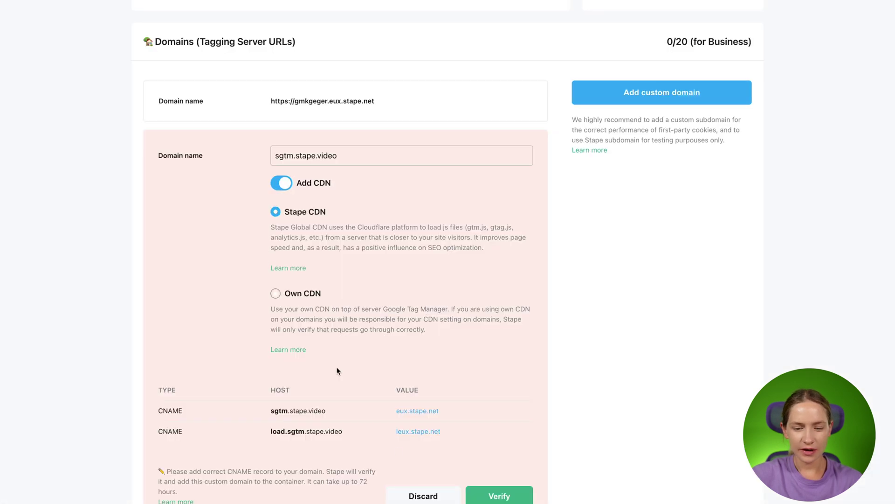
Step: Run a Dig CNAME lookup confirming load.sgtm.stape.video points to leux.stape.net
left_click(349, 432)
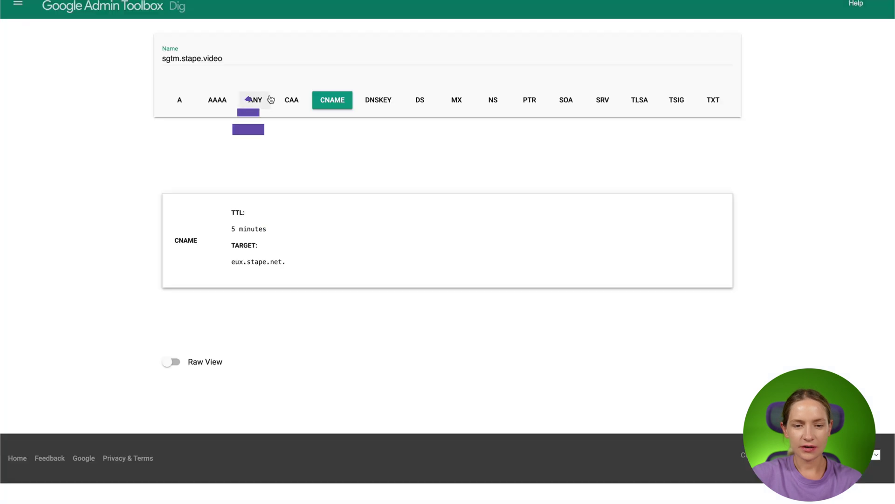
double_click(240, 60)
key("ctrl+v")
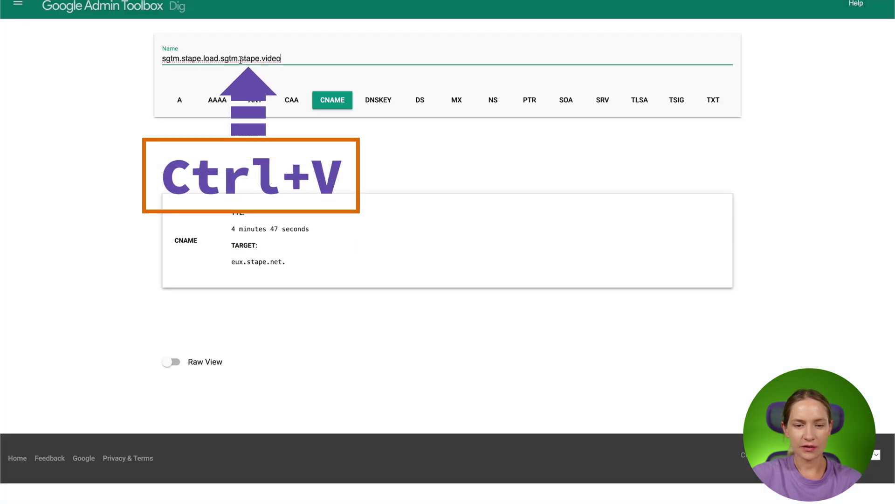
key("ctrl+a")
key("ctrl+v")
left_click(302, 158)
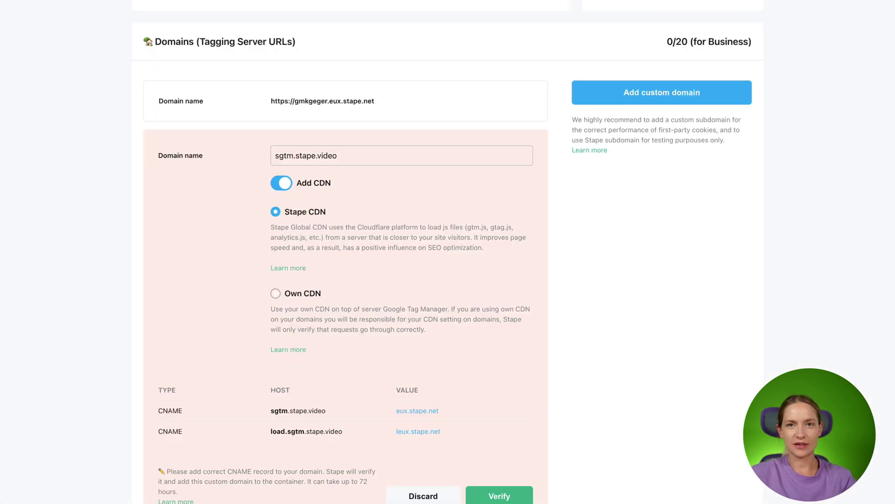
scroll(212, 8, "down", 2)
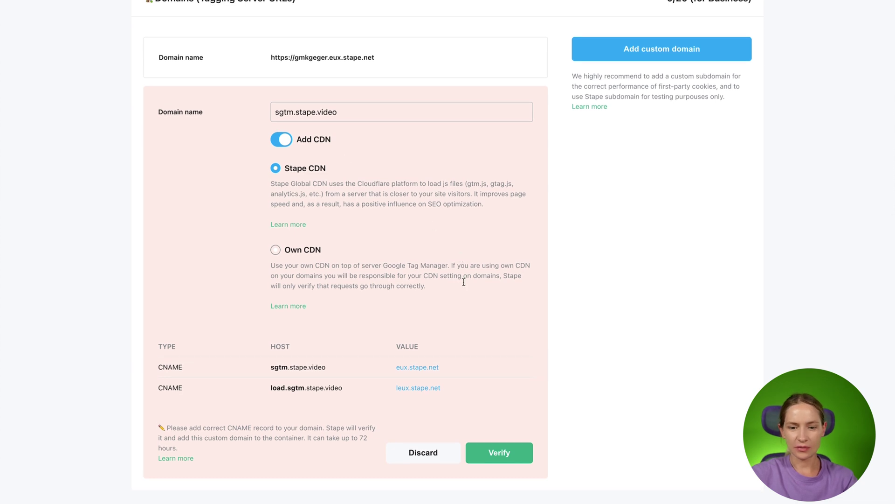
Step: Verify sgtm.stape.video in Stape and reload to see it marked Ready
left_click(497, 454)
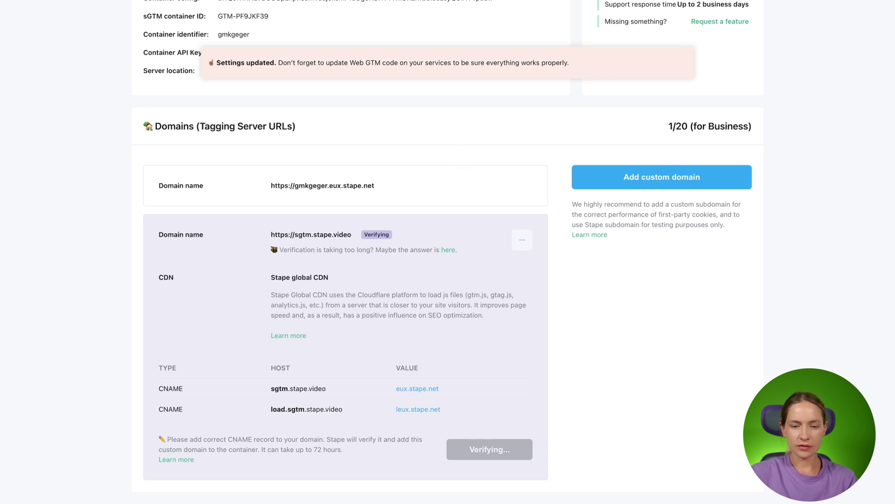
key("F5")
scroll(410, 98, "down", 4)
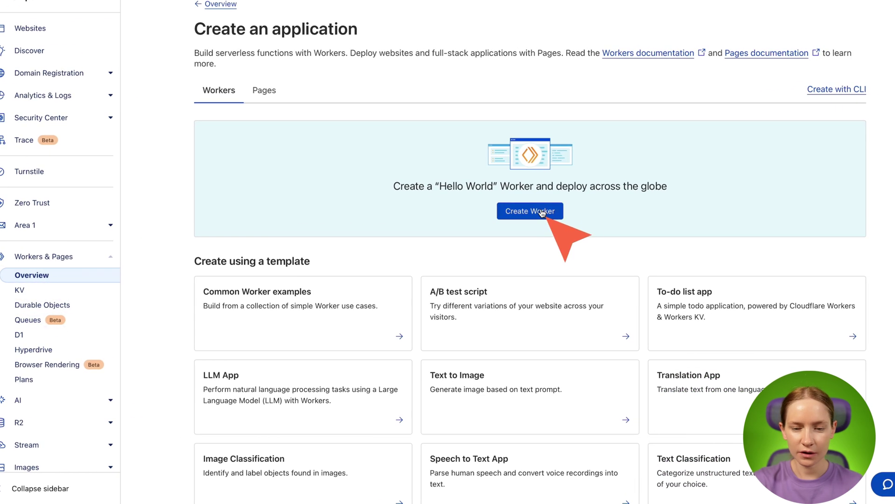
Step: Create and deploy a Hello World Worker named sgtm, then open its code
left_click(542, 212)
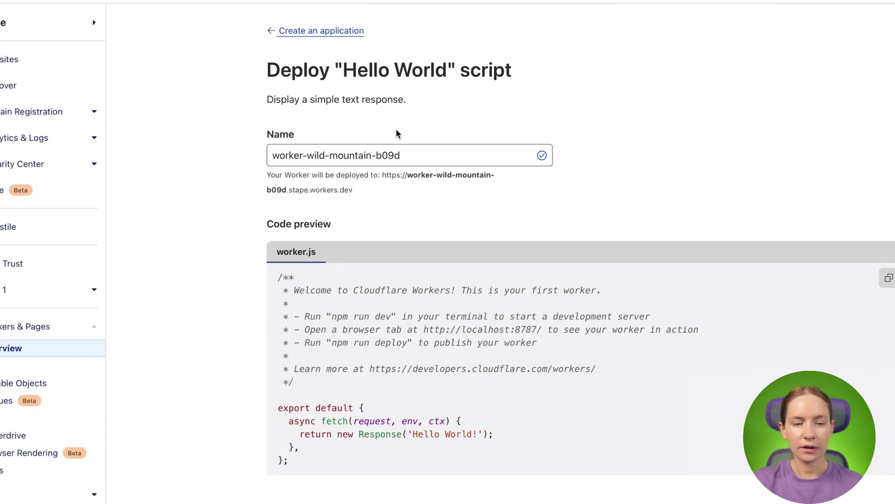
triple_click(419, 160)
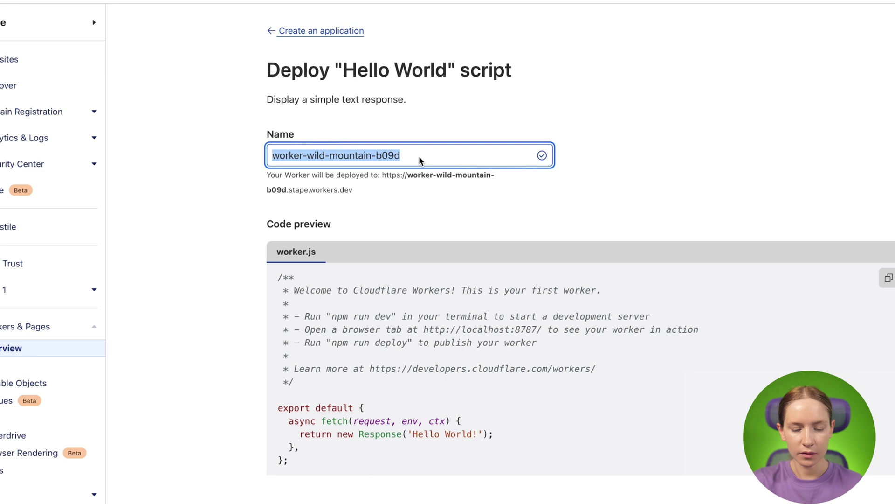
type("sgtm")
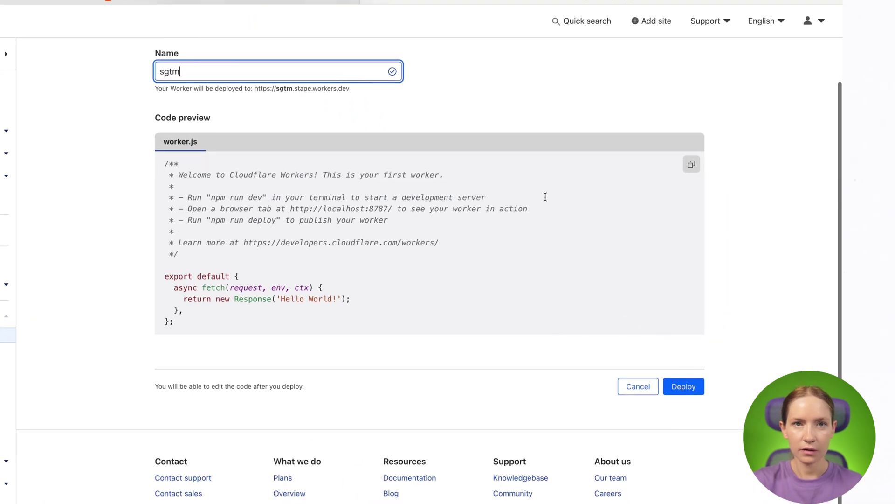
left_click(682, 392)
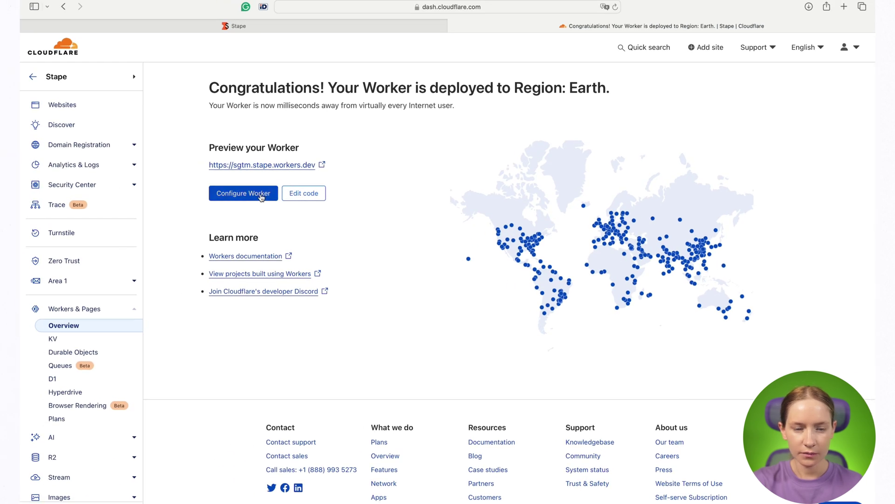
left_click(304, 193)
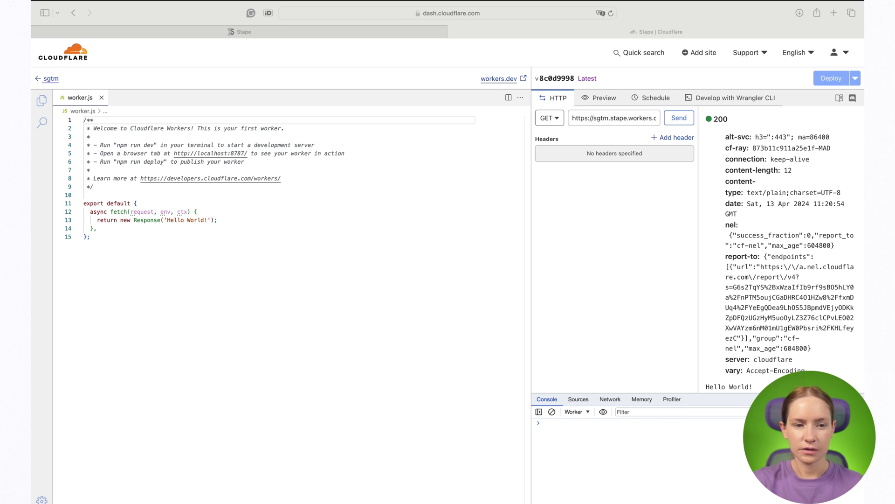
Step: Replace the Worker's Hello World code with the pasted proxy script
left_click(130, 127)
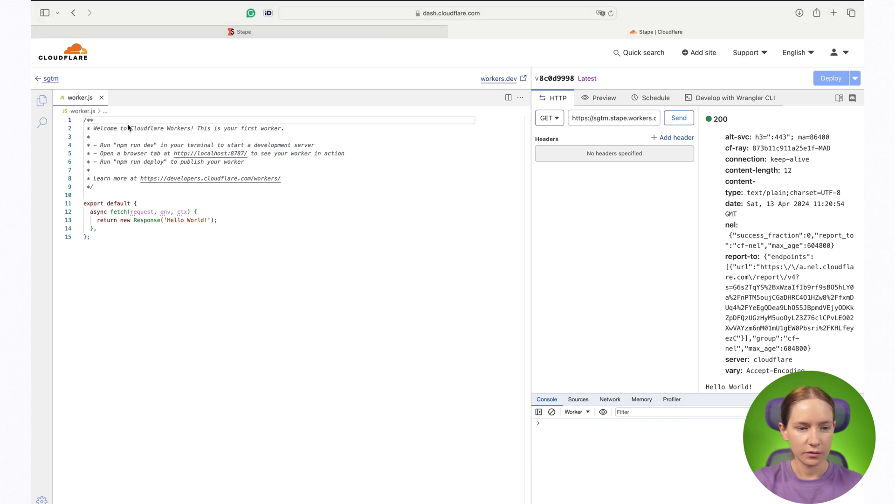
left_click(89, 122)
key("super+a")
key("BackSpace")
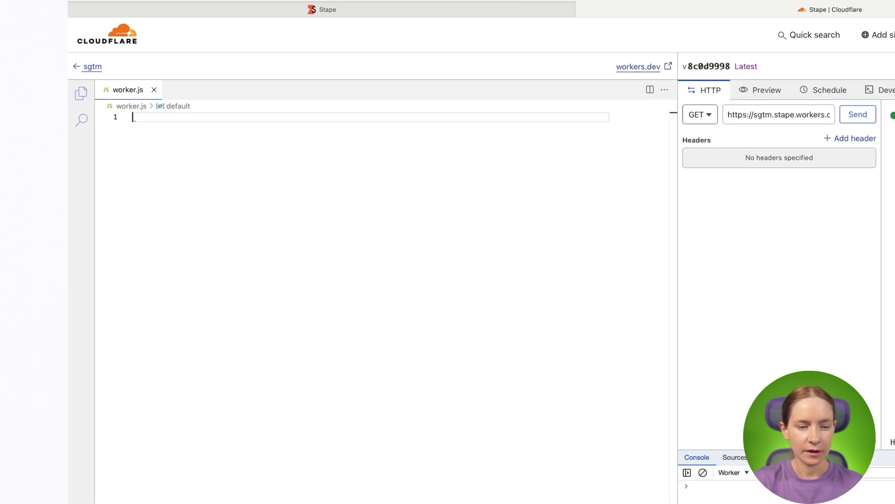
key("super+v")
key("super+a")
left_click(199, 286)
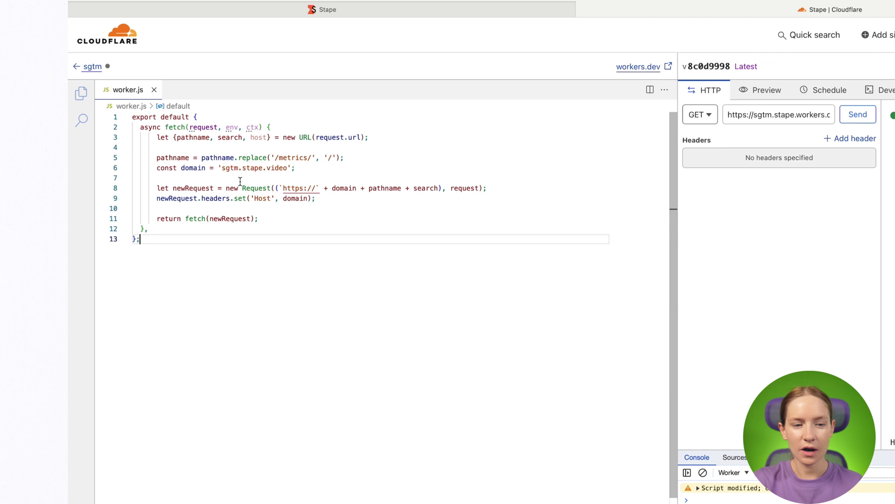
Step: Check the /metrics path and sgtm.stape.video target domain in the proxy code
left_click(222, 169)
double_click(222, 169)
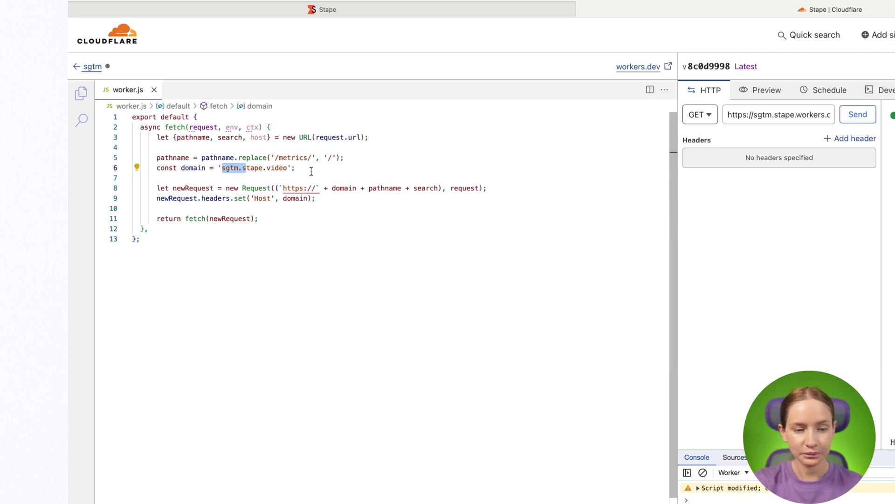
left_click(341, 219)
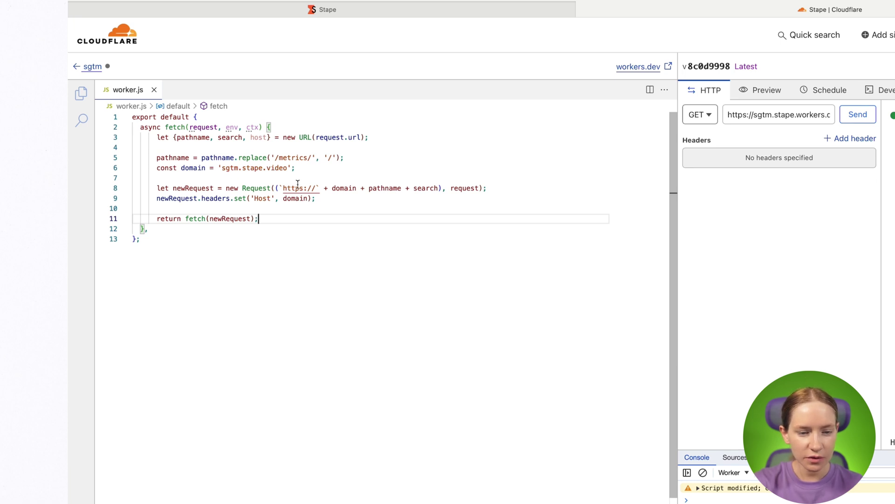
left_click_drag(275, 158, 308, 157)
left_click_drag(223, 169, 286, 169)
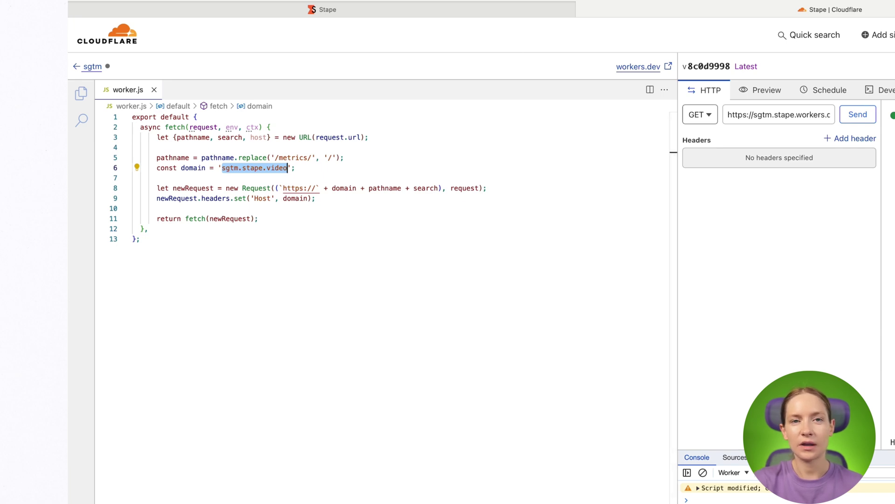
left_click(433, 256)
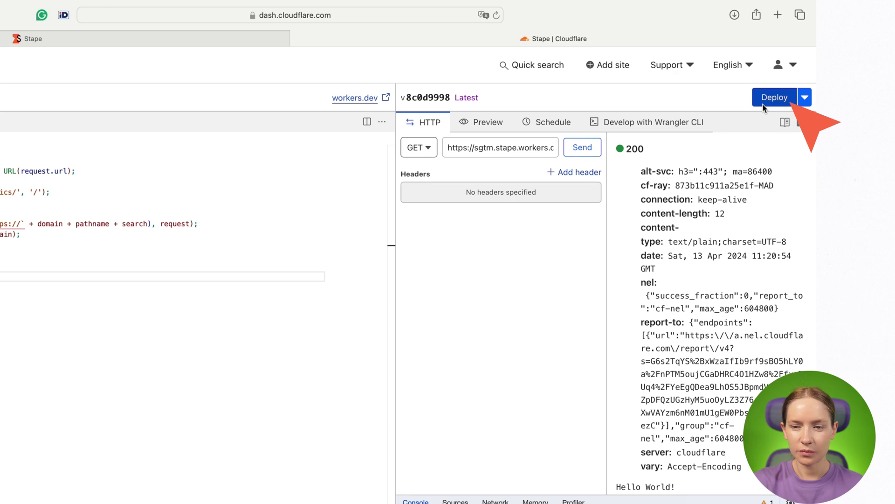
Step: Save and deploy the edited sgtm Worker
left_click(835, 78)
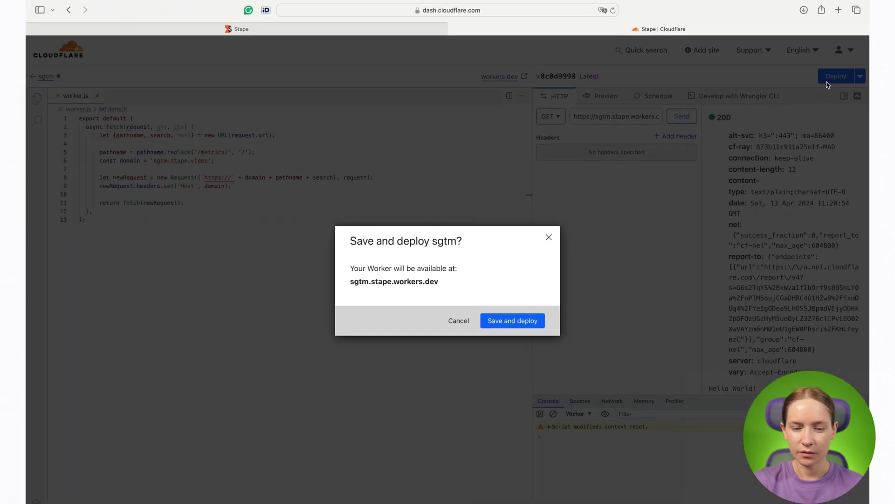
left_click(513, 320)
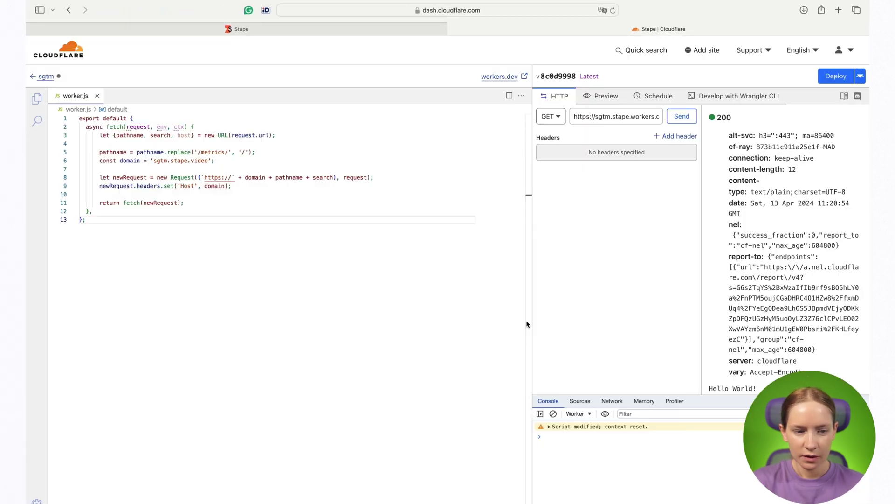
left_click(79, 303)
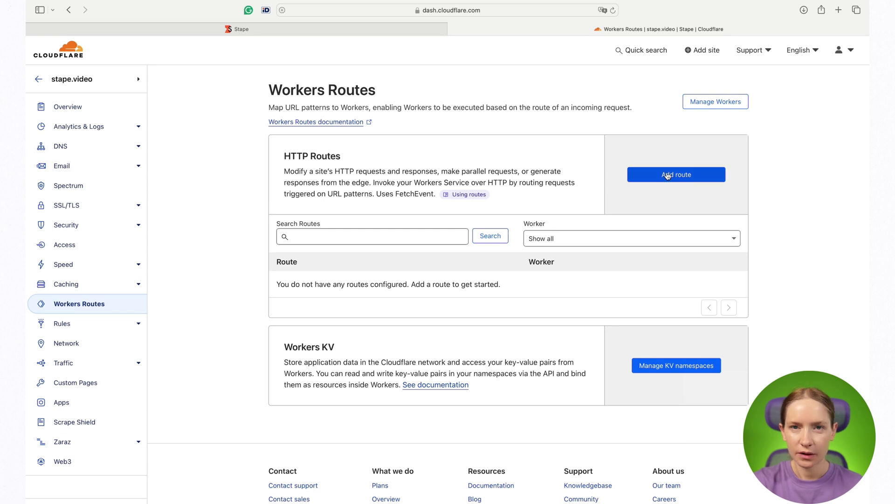
Step: Add the route stape.video/metrics* using the sgtm Worker and save it
left_click(646, 157)
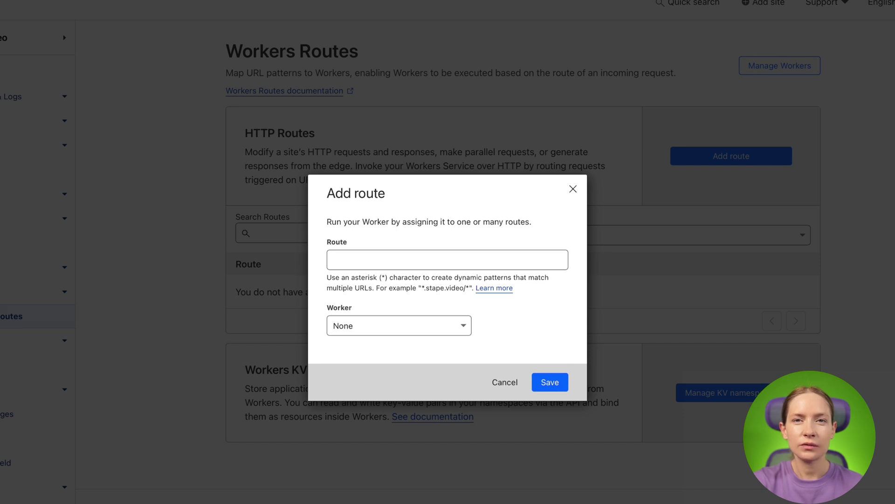
left_click(354, 258)
key("ctrl+v")
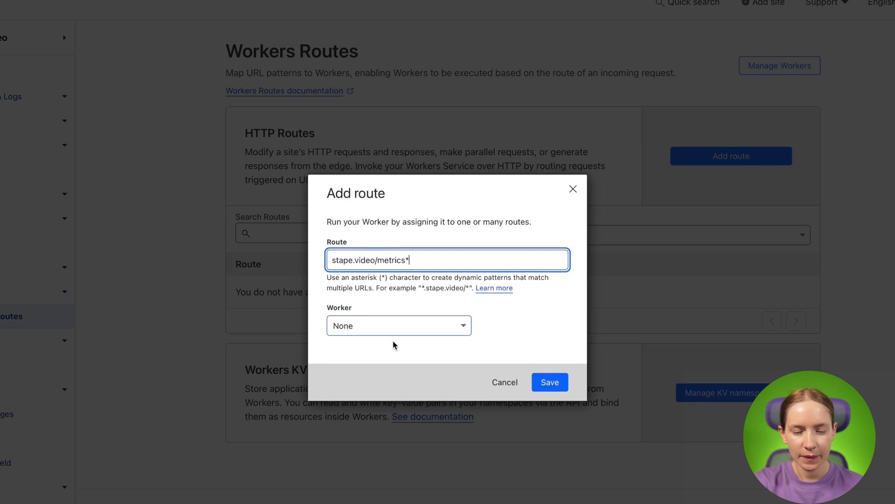
key("Tab")
key("s")
left_click(435, 324)
left_click(504, 329)
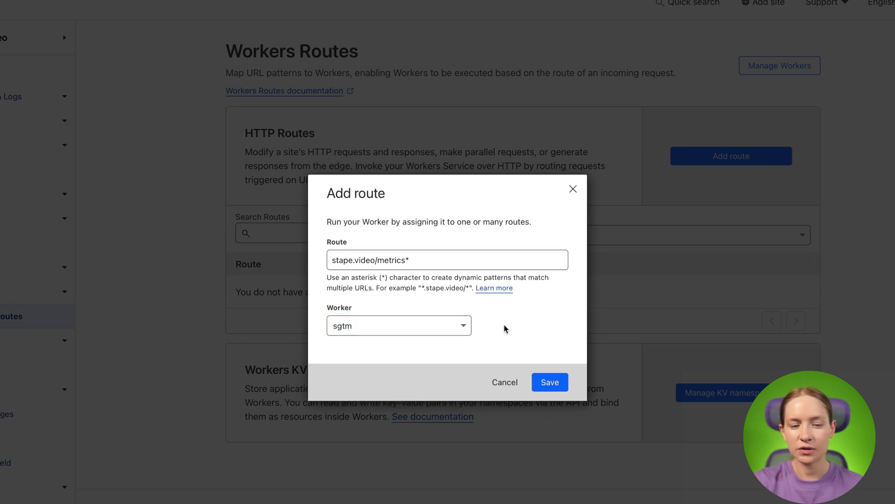
left_click(554, 386)
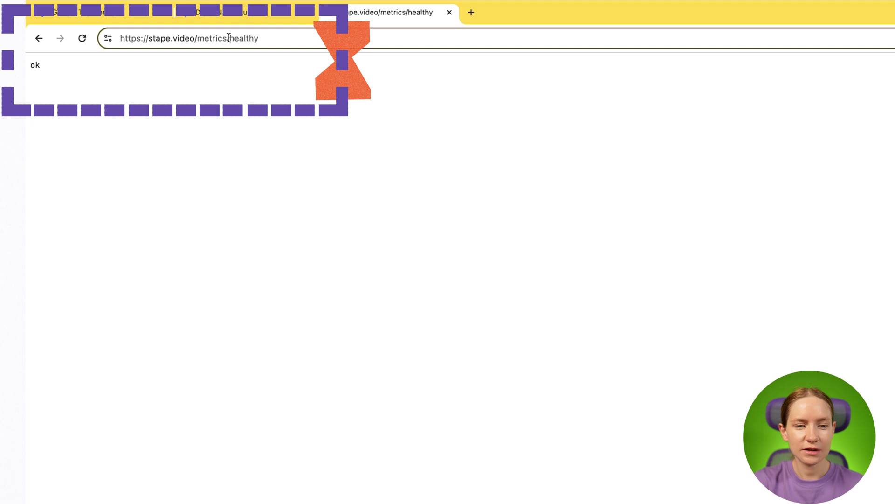
left_click(269, 82)
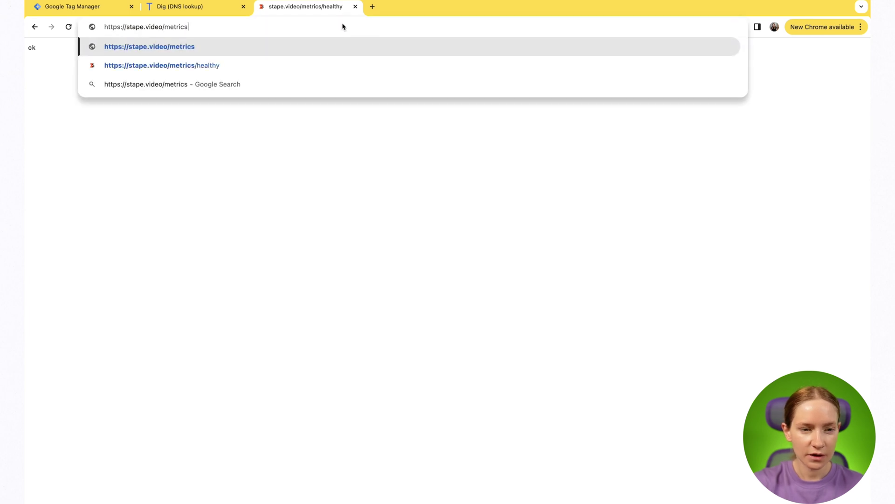
key("super+a")
key("ctrl+c")
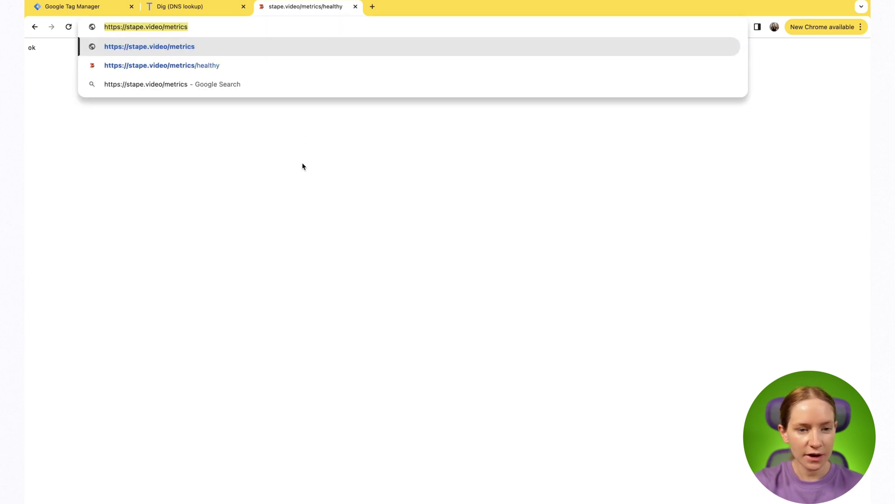
left_click(303, 166)
left_click(103, 12)
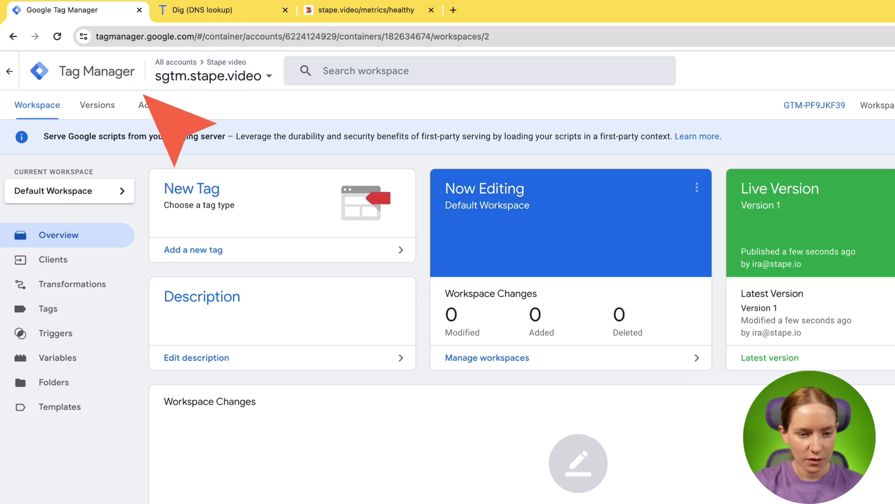
left_click(157, 105)
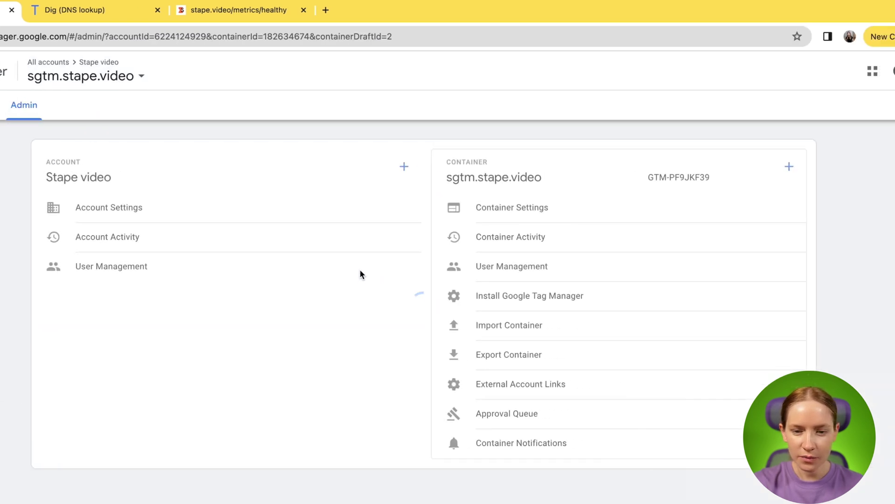
left_click(539, 207)
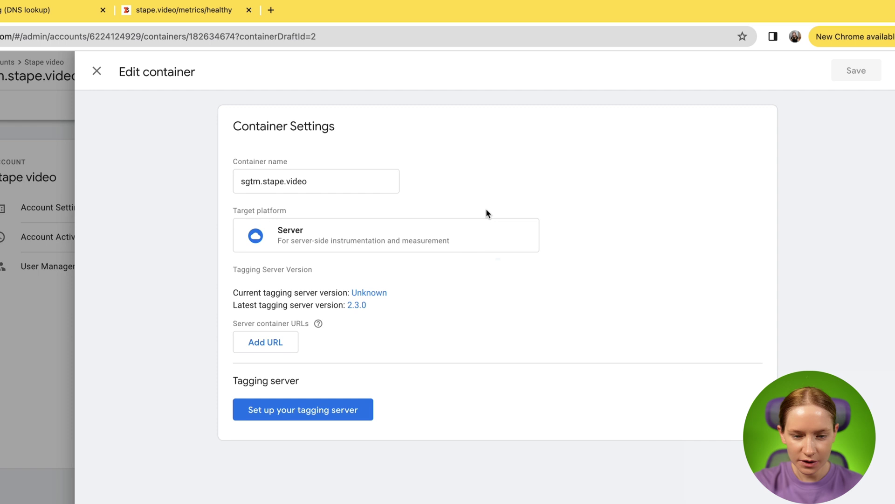
left_click(279, 343)
key("ctrl+v")
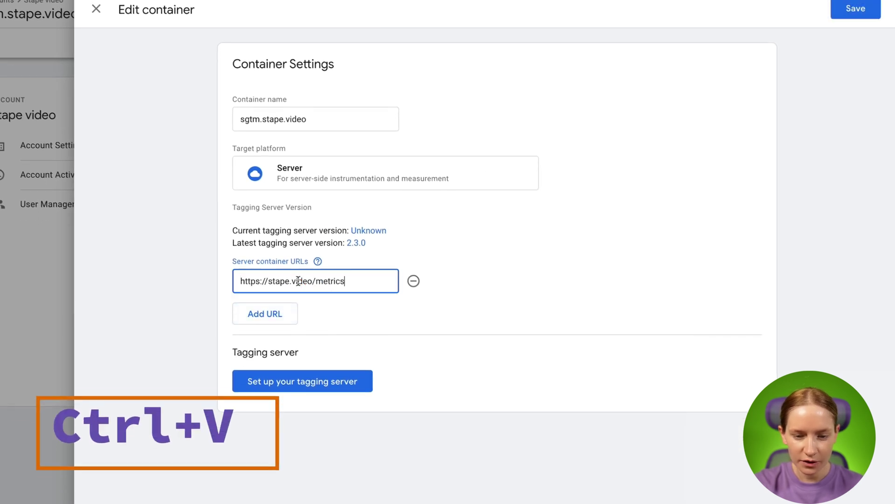
left_click(846, 13)
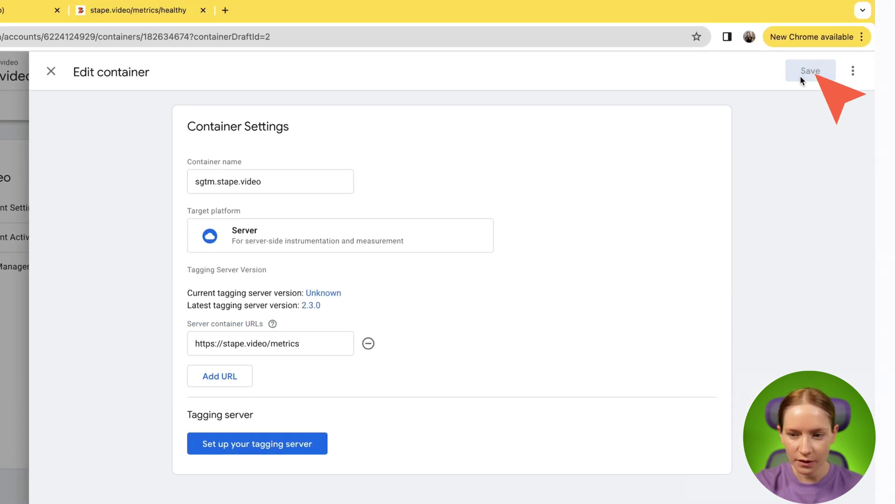